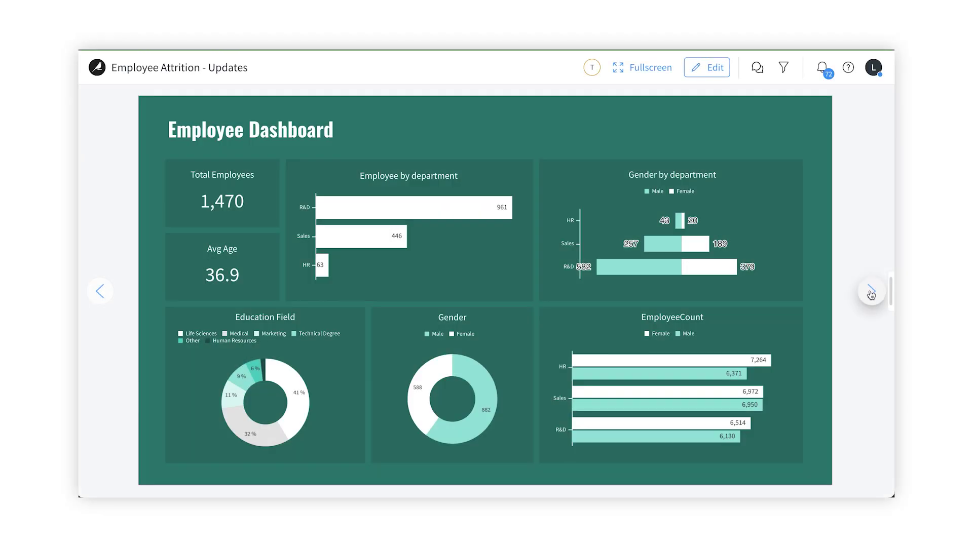
Advance two slides, past Employee Distribution by State, to the Distance from home slide
click(871, 292)
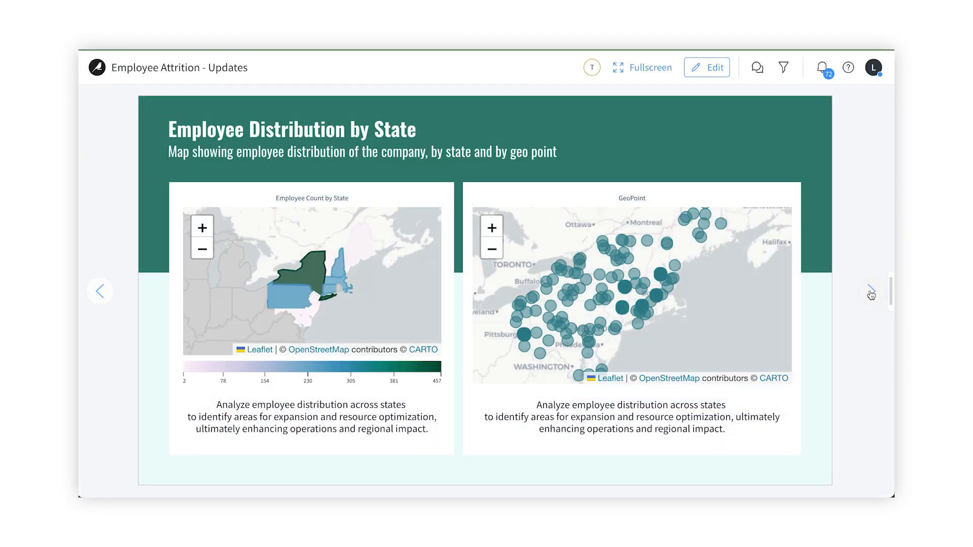
click(871, 292)
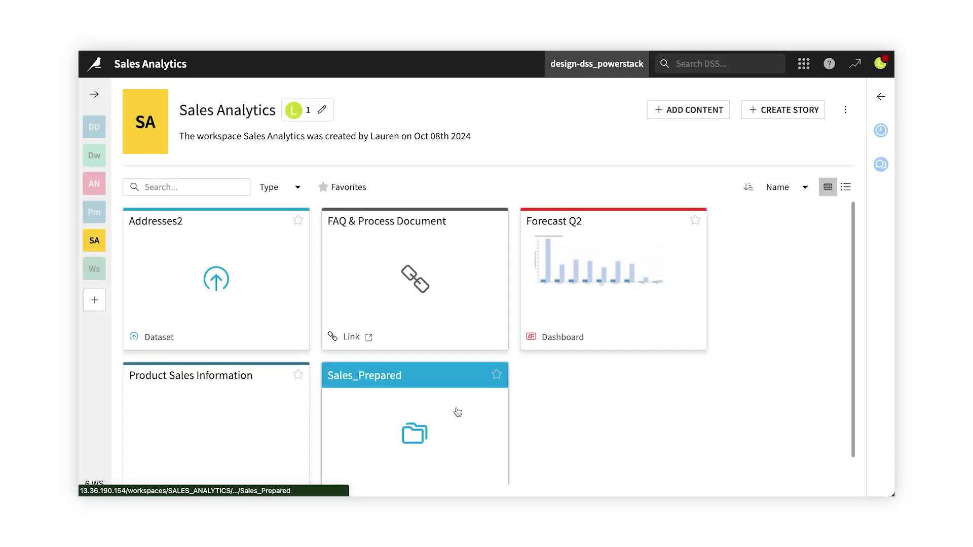
Recompute all data quality rules on the Sales_Prepared source dataset
click(456, 409)
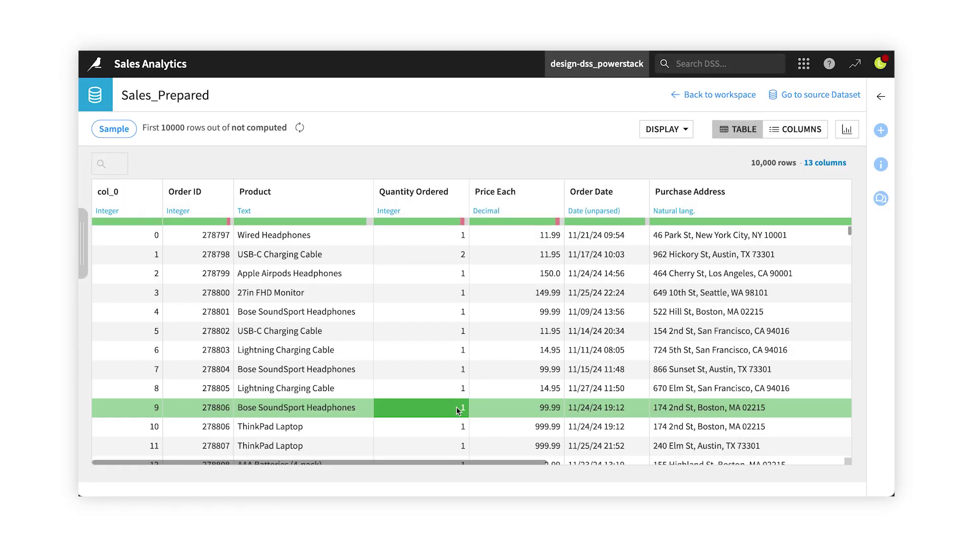
click(789, 96)
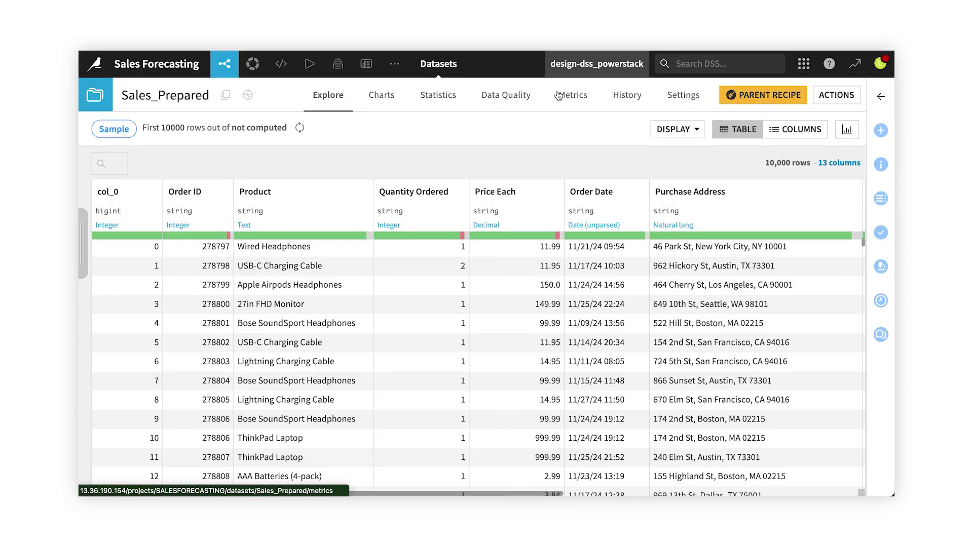
click(514, 100)
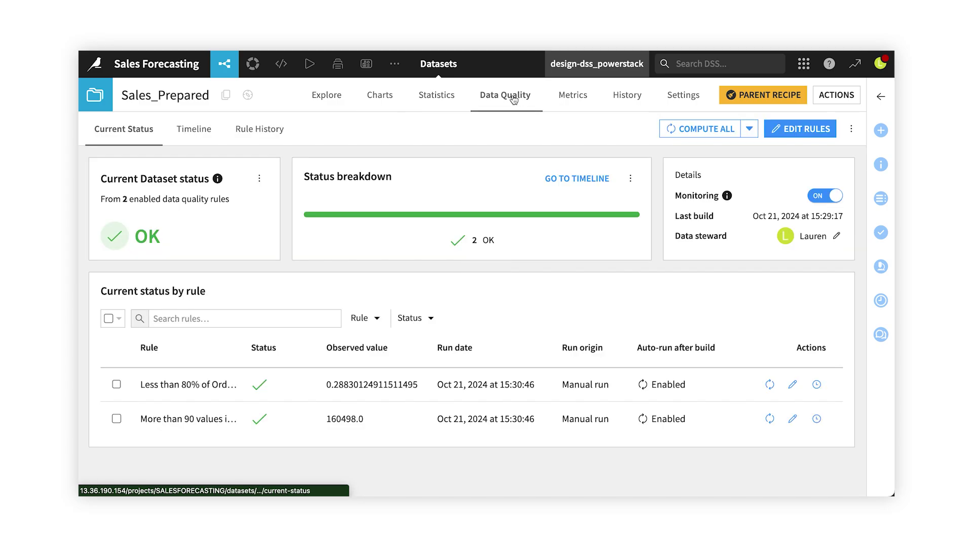
click(678, 129)
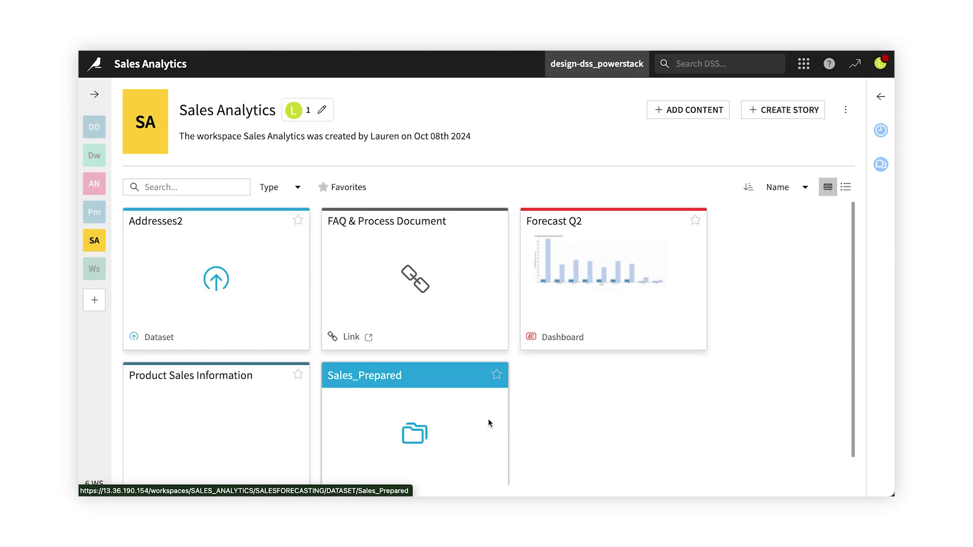
Create a story titled 'Sales Presentation' with Sales_Prepared as the synchronized dataset
click(776, 111)
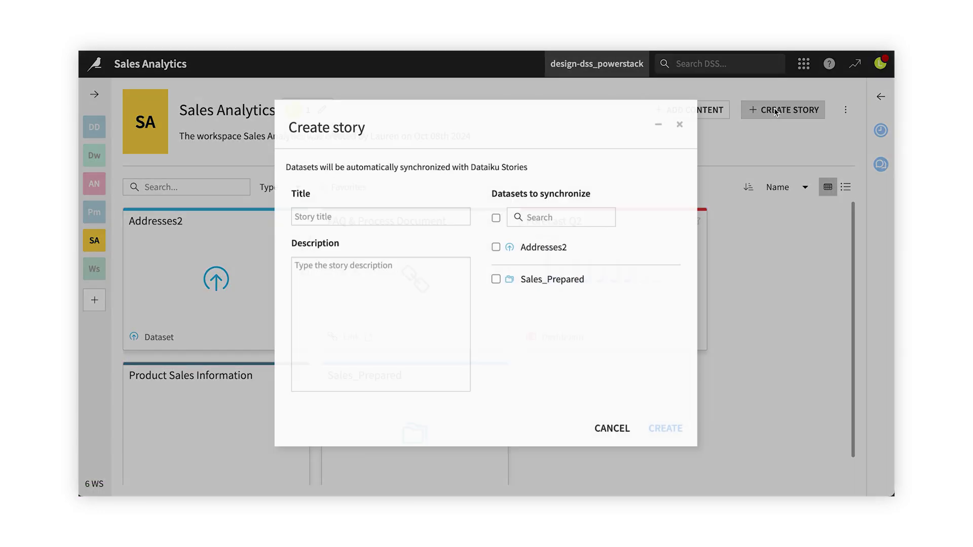
click(420, 242)
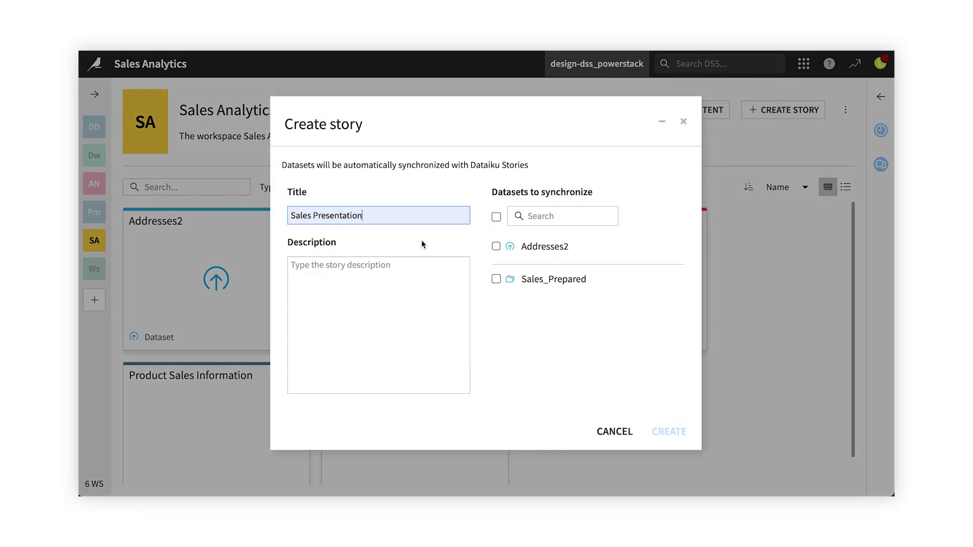
click(496, 280)
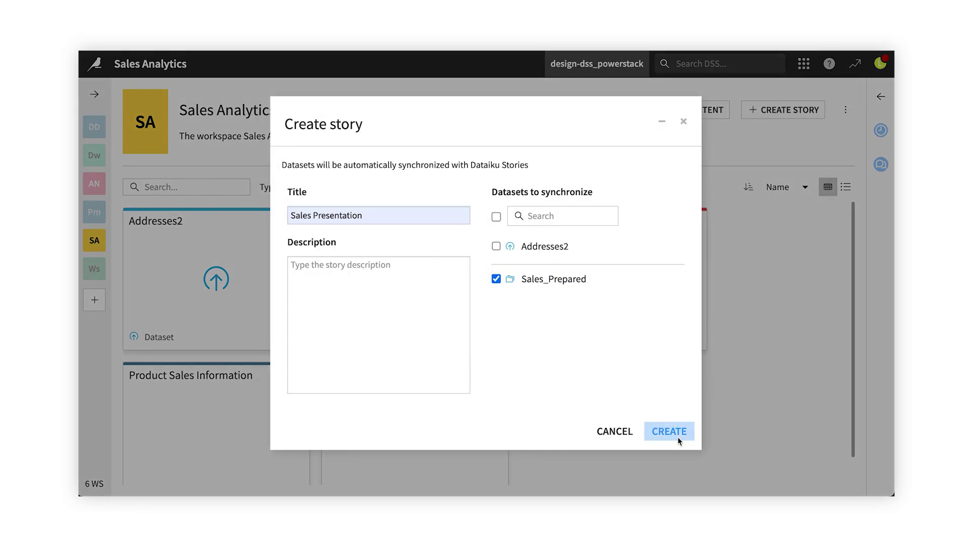
click(677, 433)
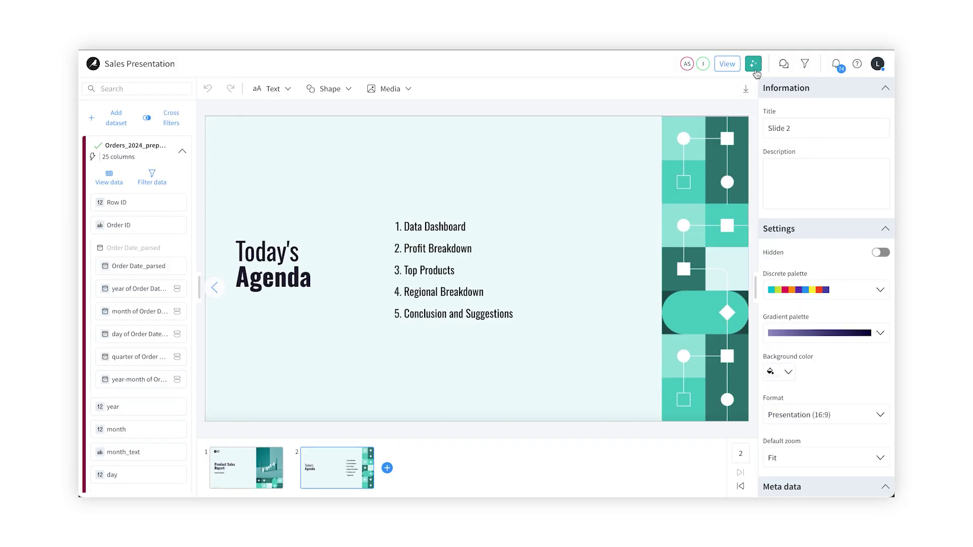
Ask Story AI to build a sales presentation from the data
click(754, 65)
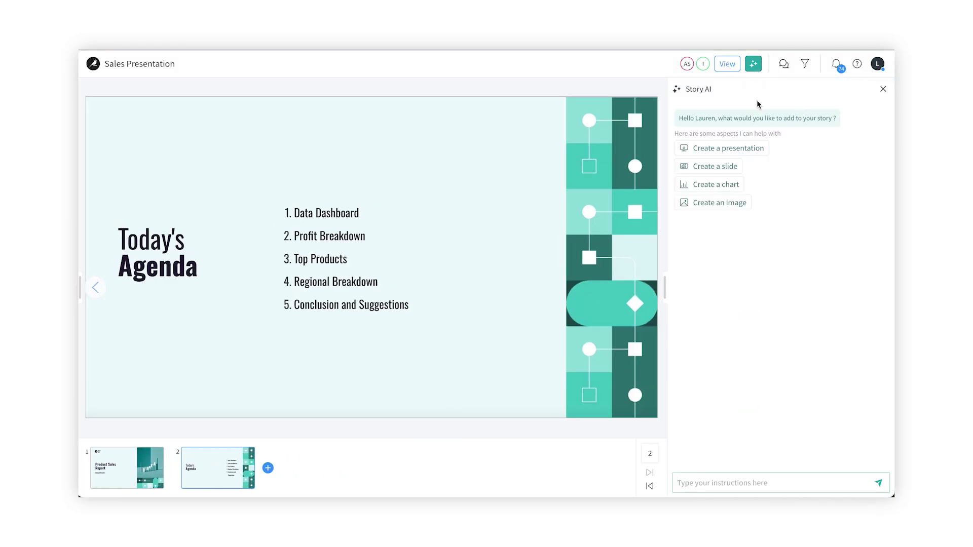
text(Create a sales presentation from the data)
key(Return)
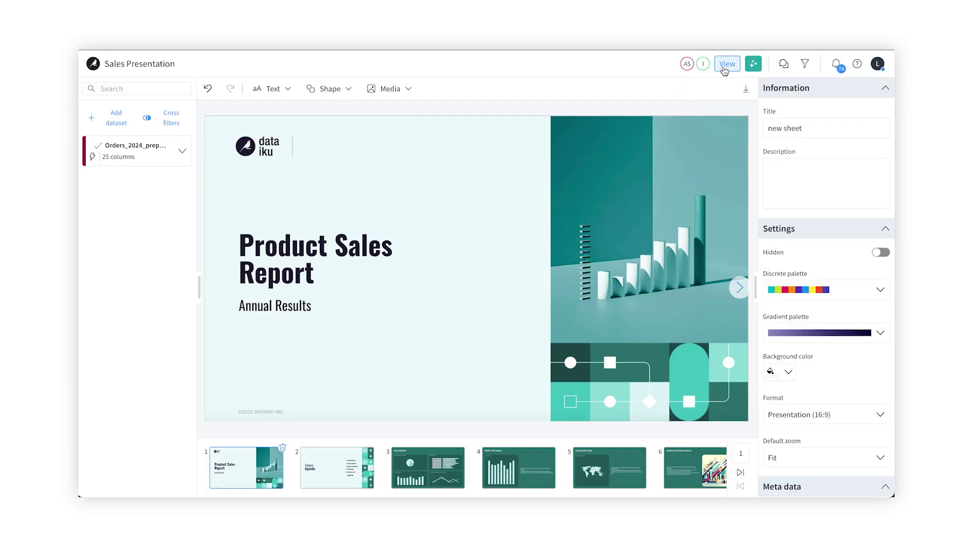
Preview the deck from Today's Agenda through to Conclusion and Recommendations in view mode
click(727, 64)
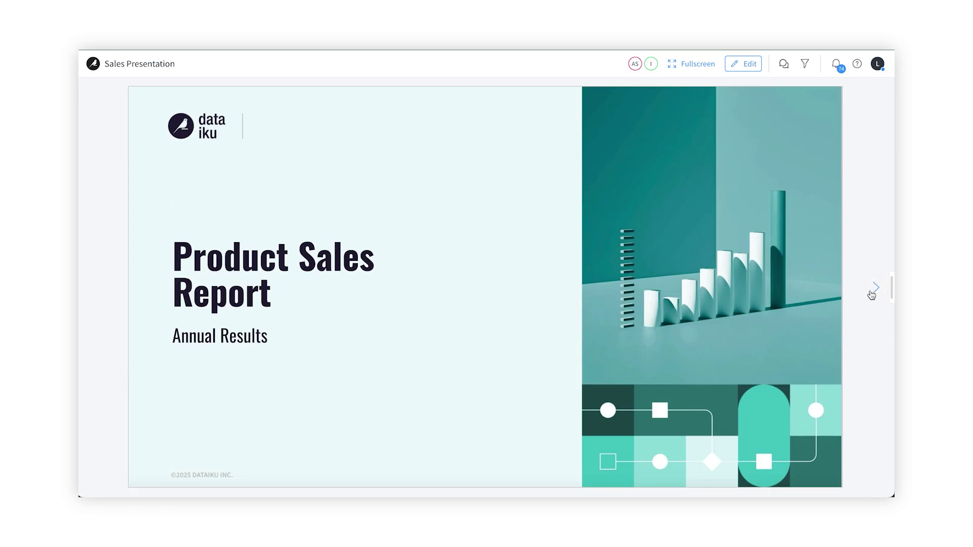
click(872, 295)
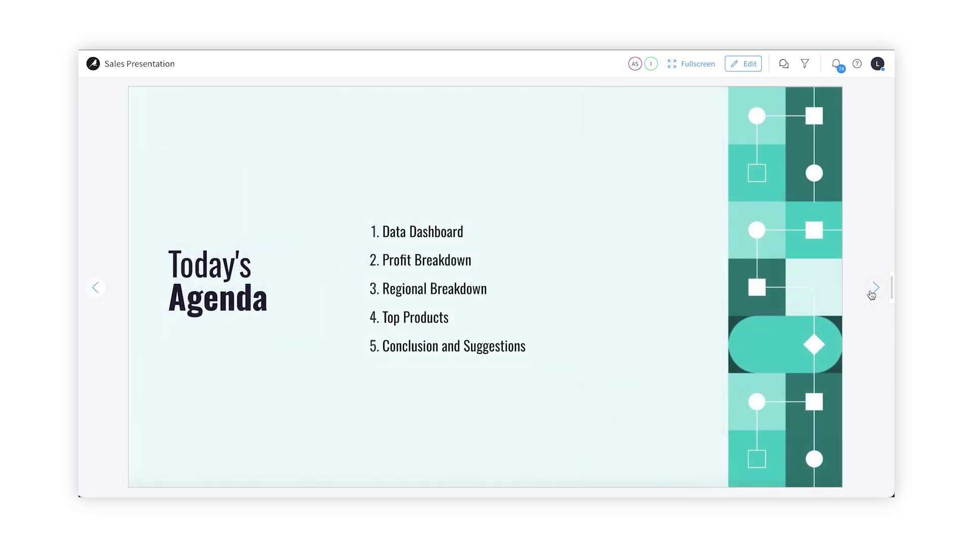
click(872, 295)
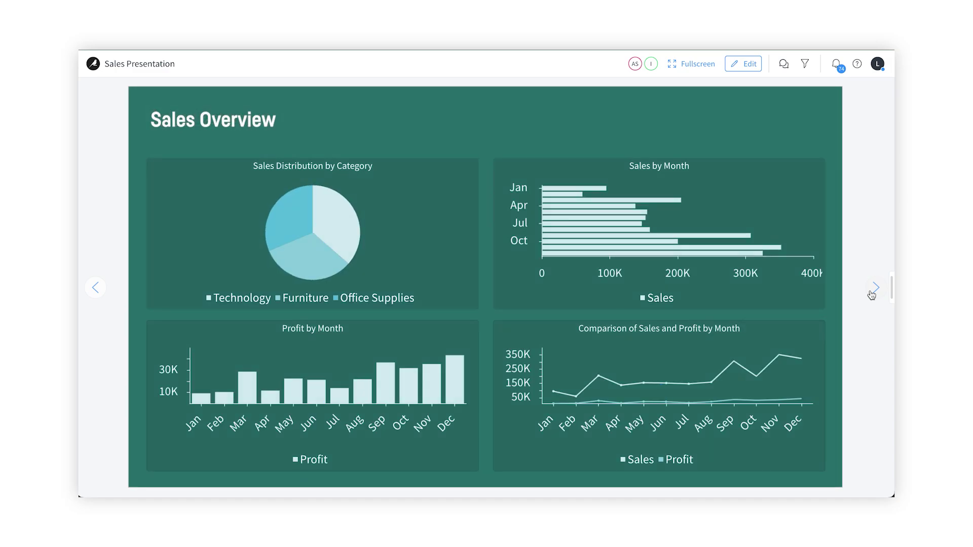
click(872, 295)
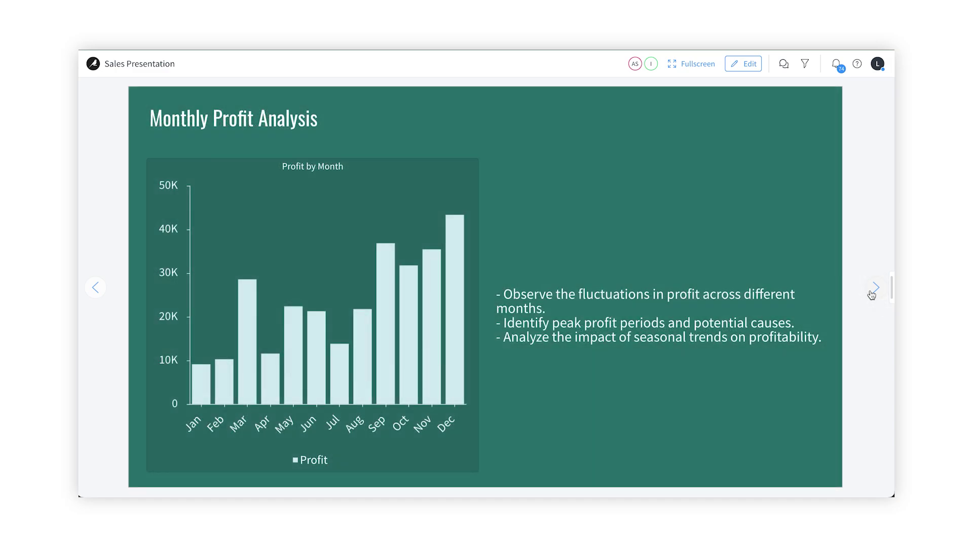
click(872, 295)
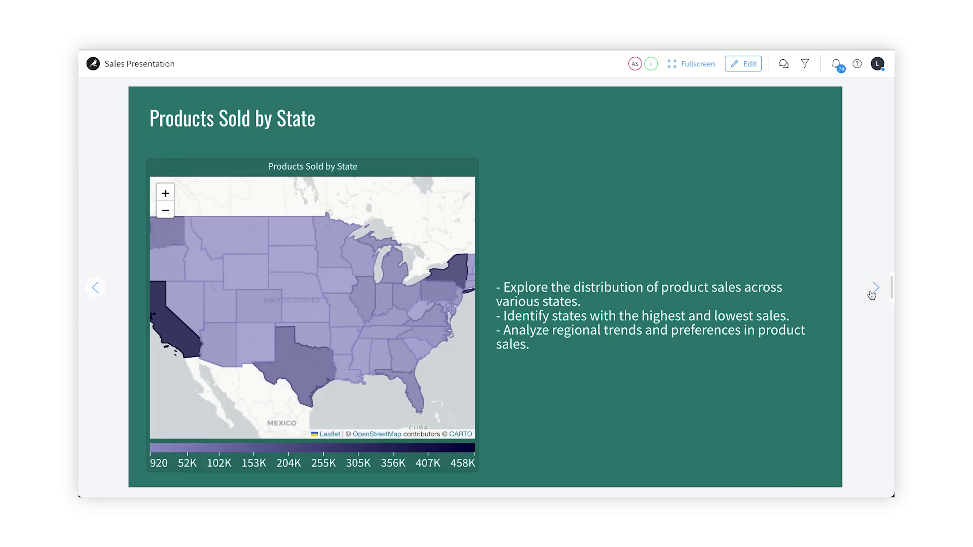
click(871, 294)
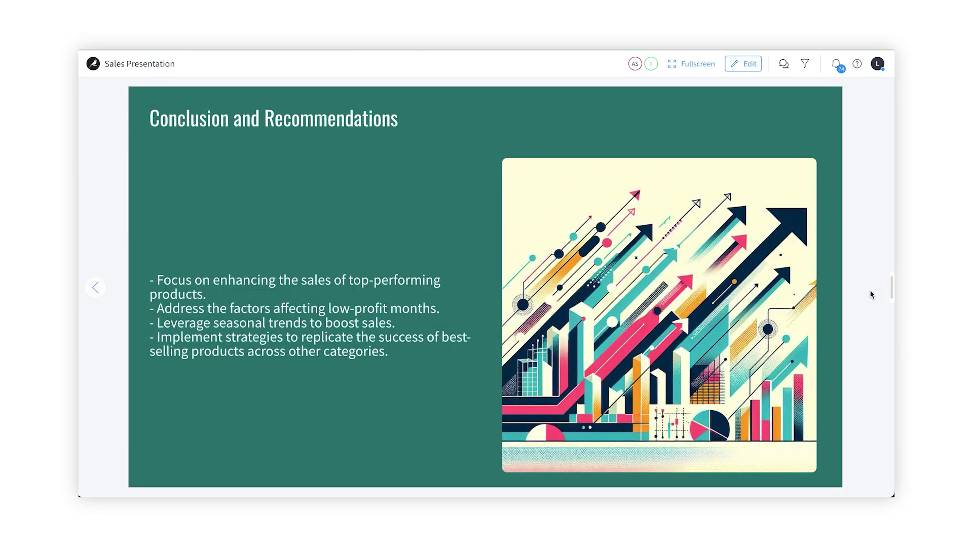
Back in edit mode, ask Story AI to 'Create a slide showing top products sold'
click(744, 63)
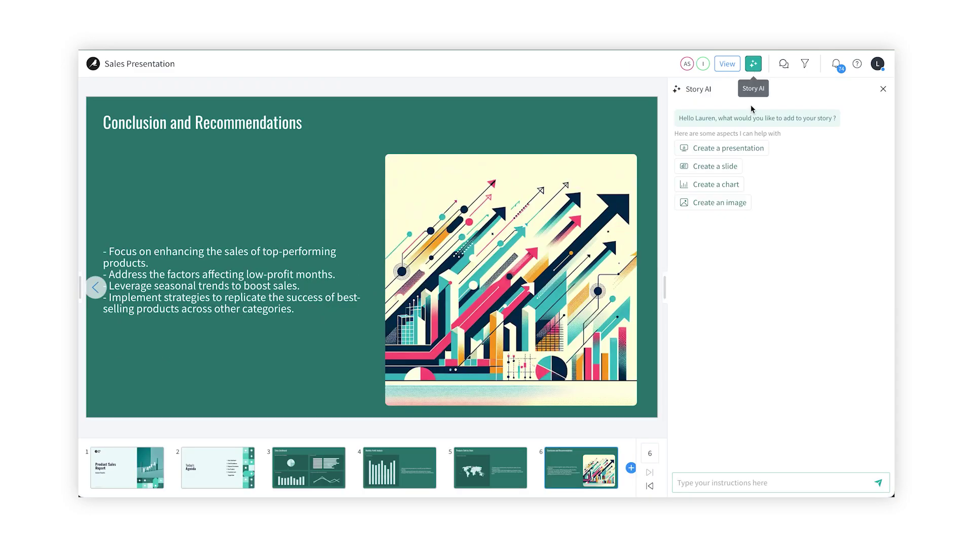
click(682, 483)
text(Create a slide showing top products sold)
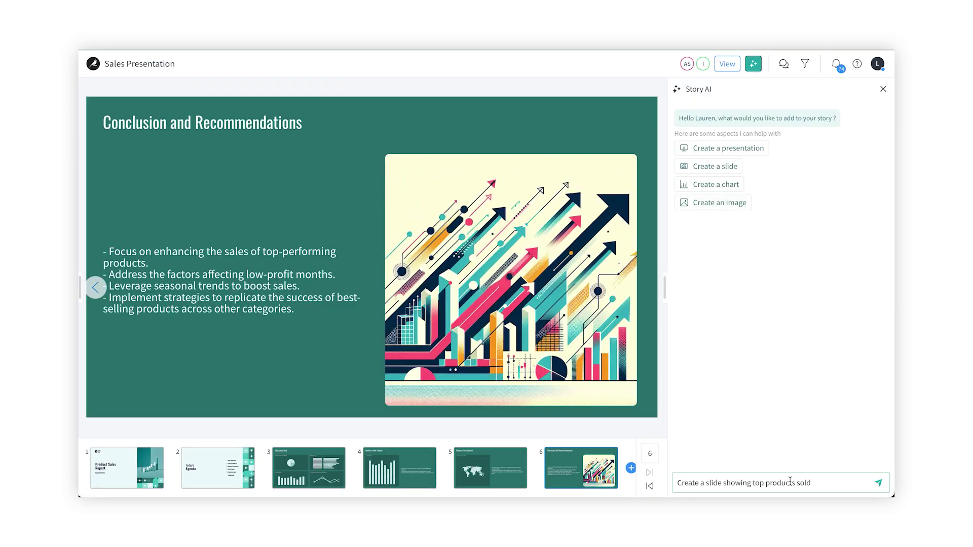
click(879, 483)
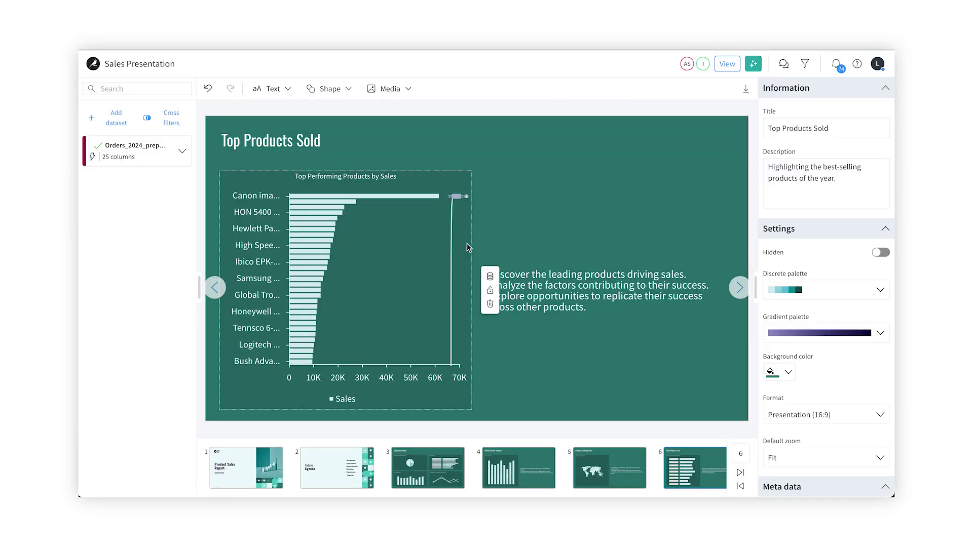
Have the chart assistant add a 1 px white border to the top products chart
click(467, 243)
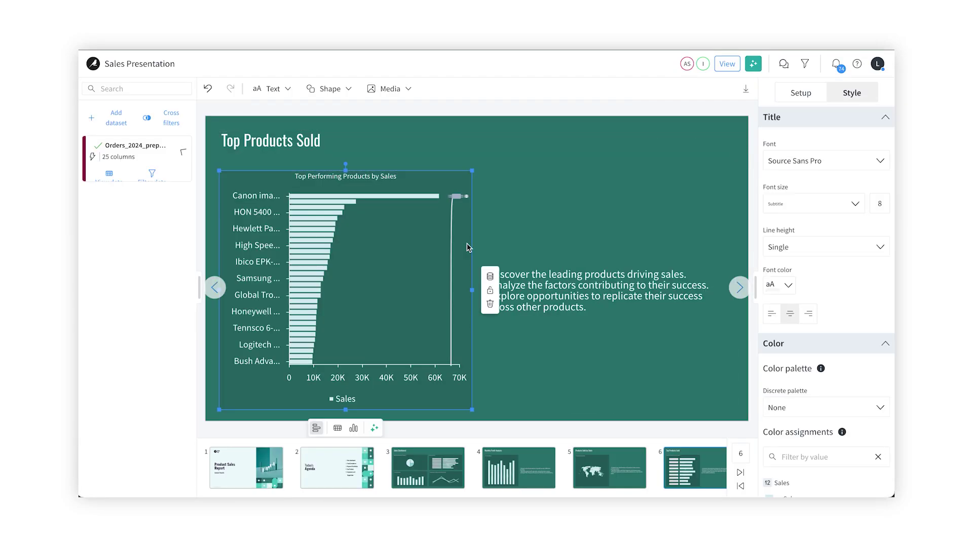
click(374, 430)
click(401, 467)
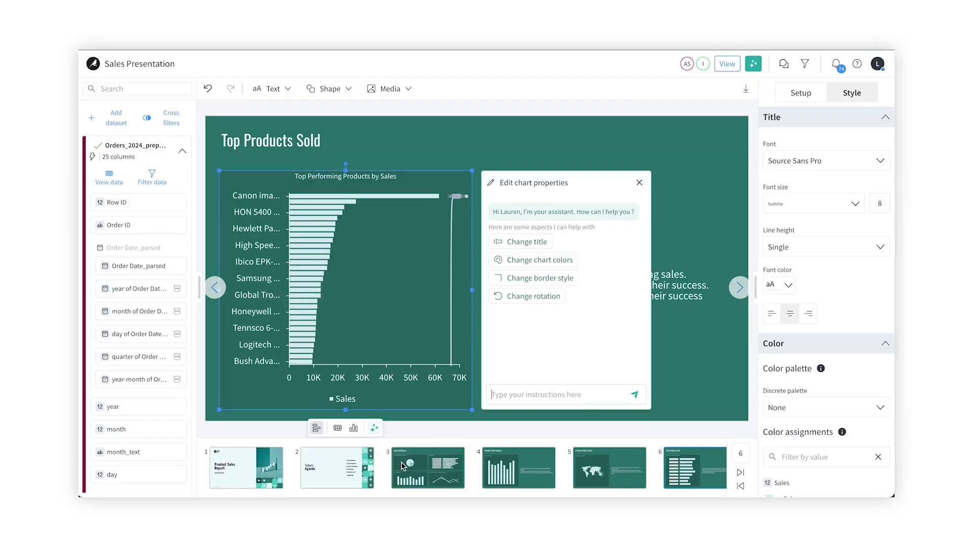
click(509, 394)
text(Create a 1 px white border)
click(635, 396)
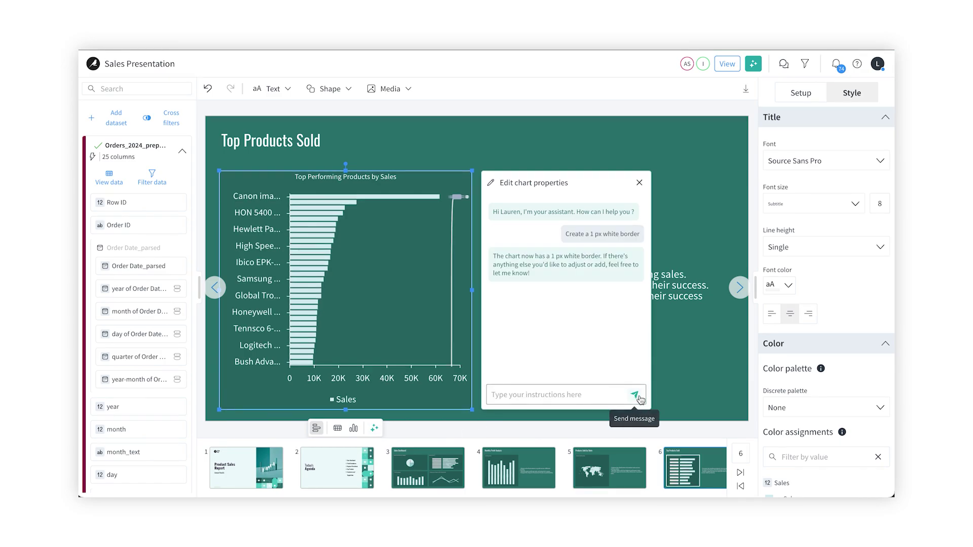
key(Escape)
Move the bullet text down and add a widened Profit by Region bar chart above it
click(589, 242)
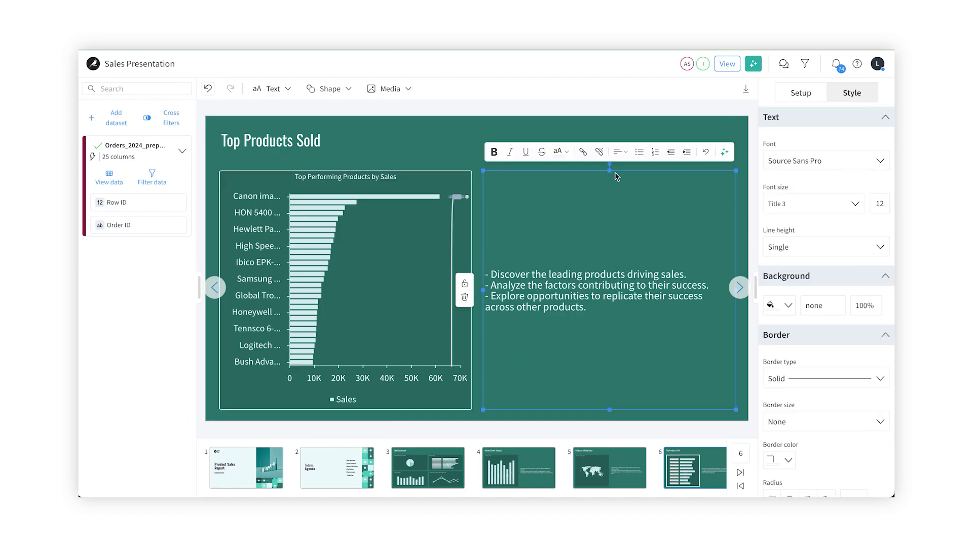
drag(611, 170, 601, 311)
click(182, 150)
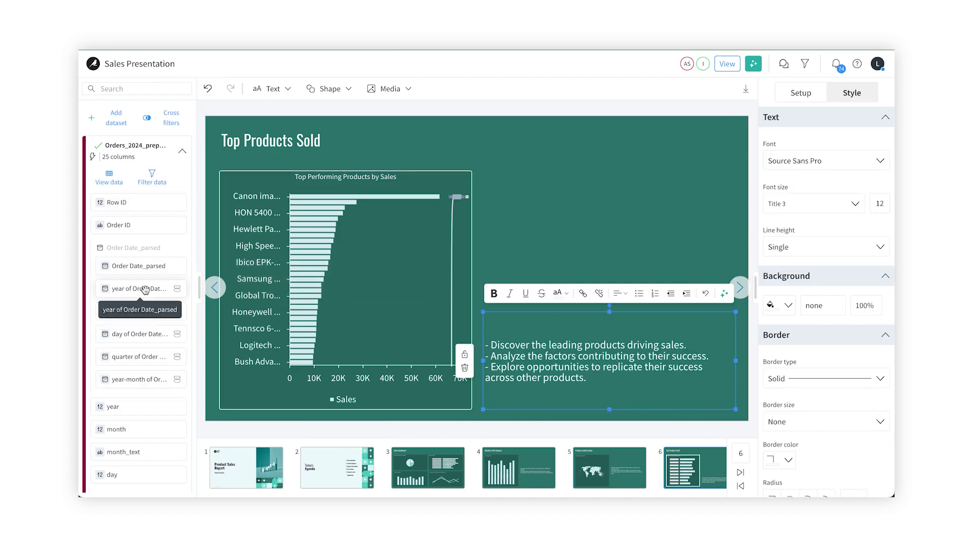
scroll(126, 339, down, 5)
drag(129, 447, 526, 187)
drag(116, 266, 549, 201)
drag(651, 235, 723, 234)
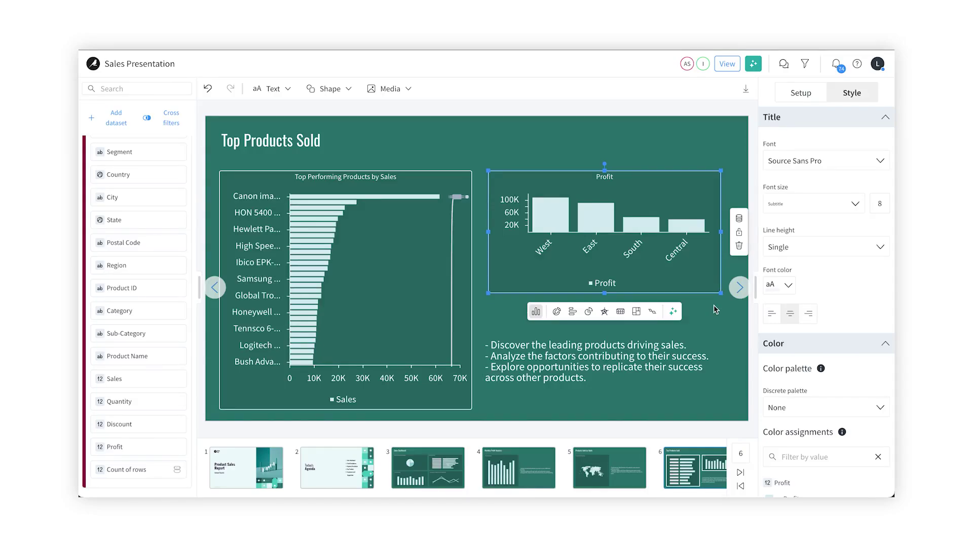
Generate and keep AI insights for the Profit by Month chart on Sales Overview, then view the deck
click(714, 305)
click(440, 465)
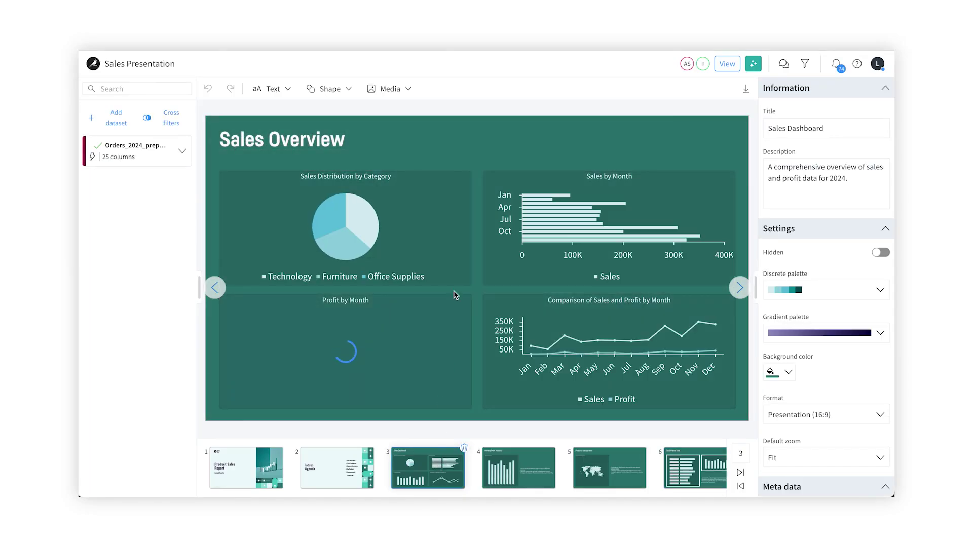
click(452, 324)
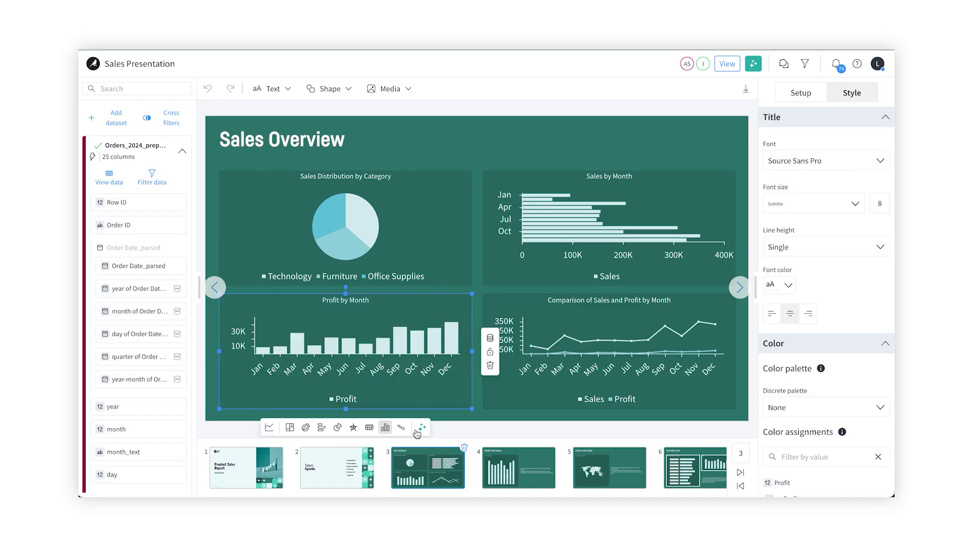
click(422, 428)
click(440, 450)
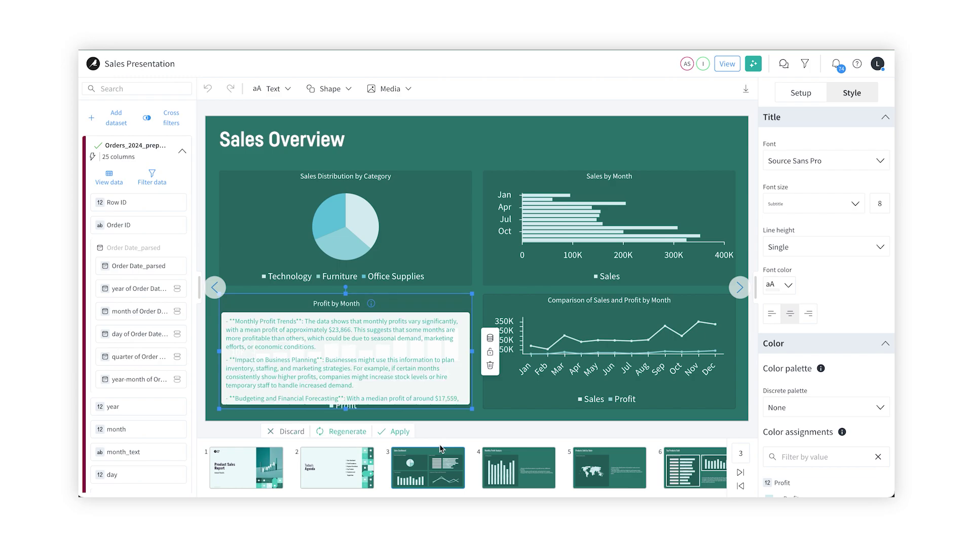
click(399, 432)
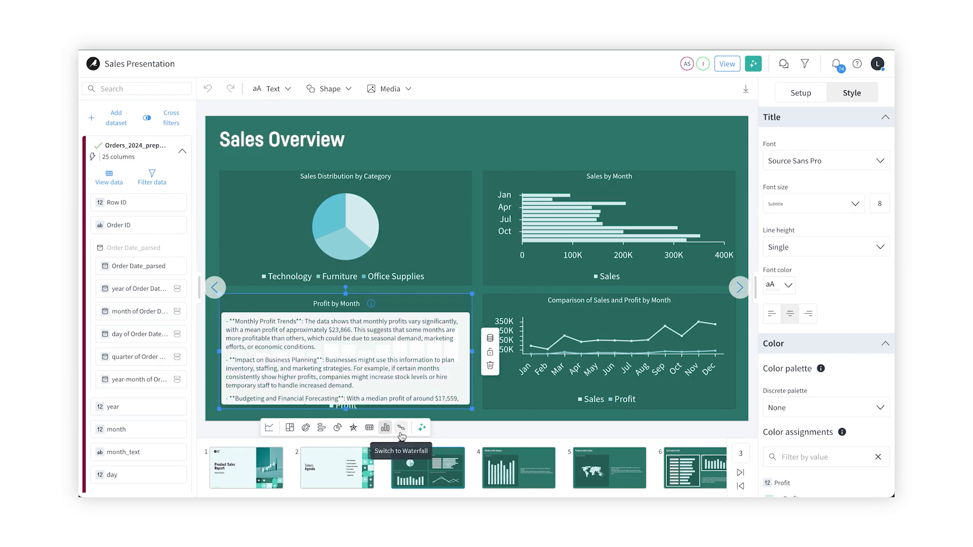
click(728, 64)
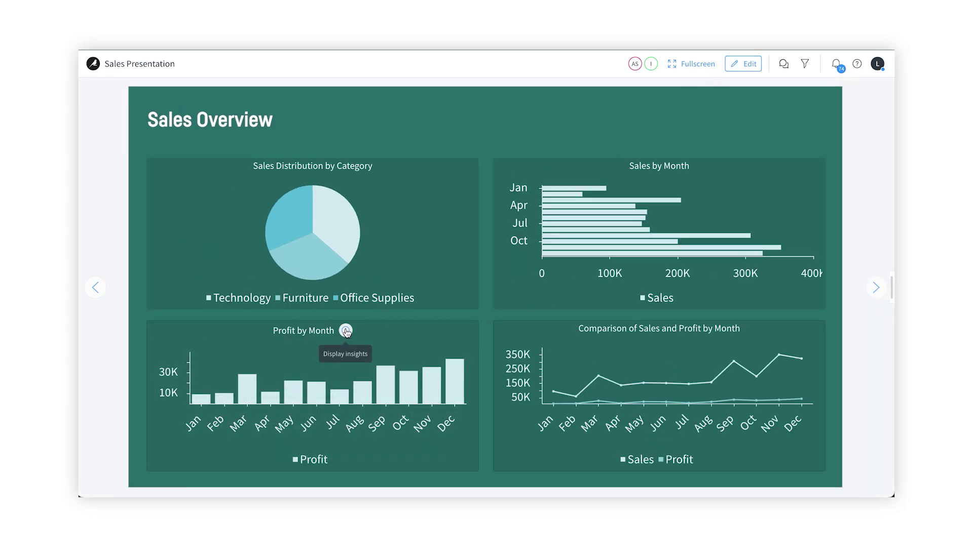
click(453, 386)
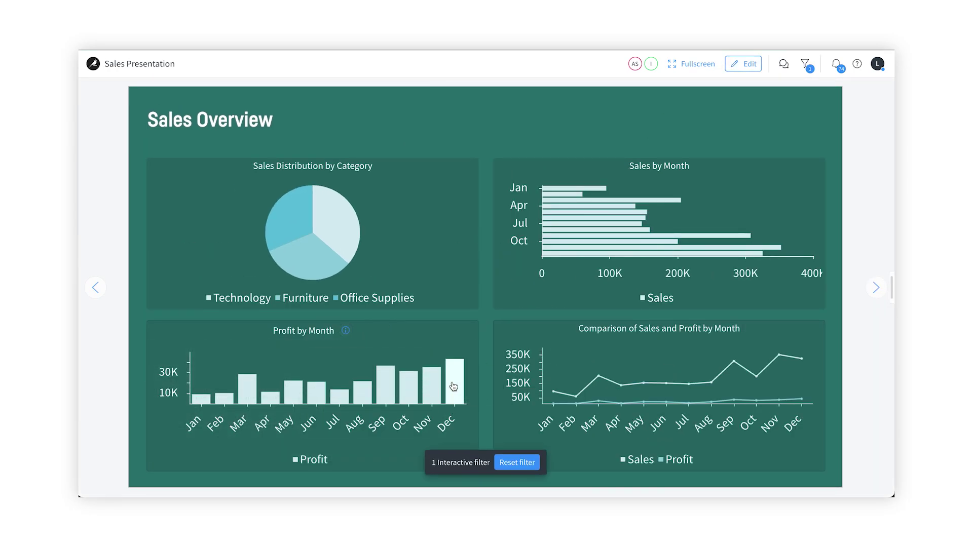
click(518, 463)
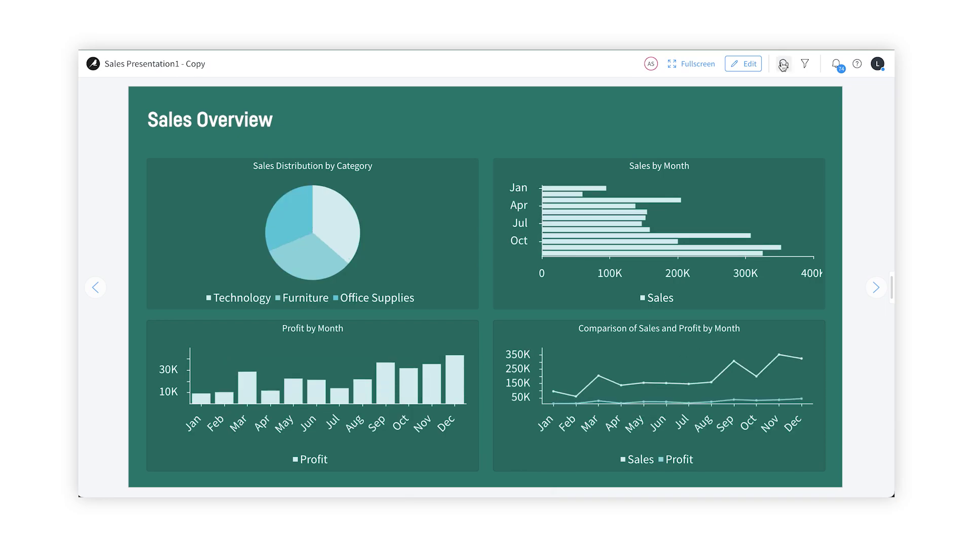
Post the comment 'Please investigate profit in Feb' on the Sales Overview slide
click(784, 65)
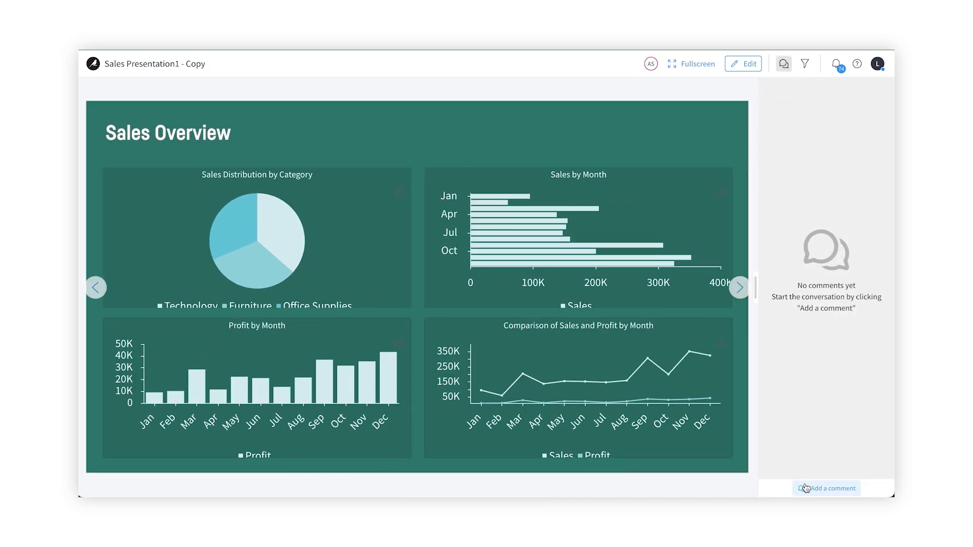
click(806, 488)
text(Please investigate pro)
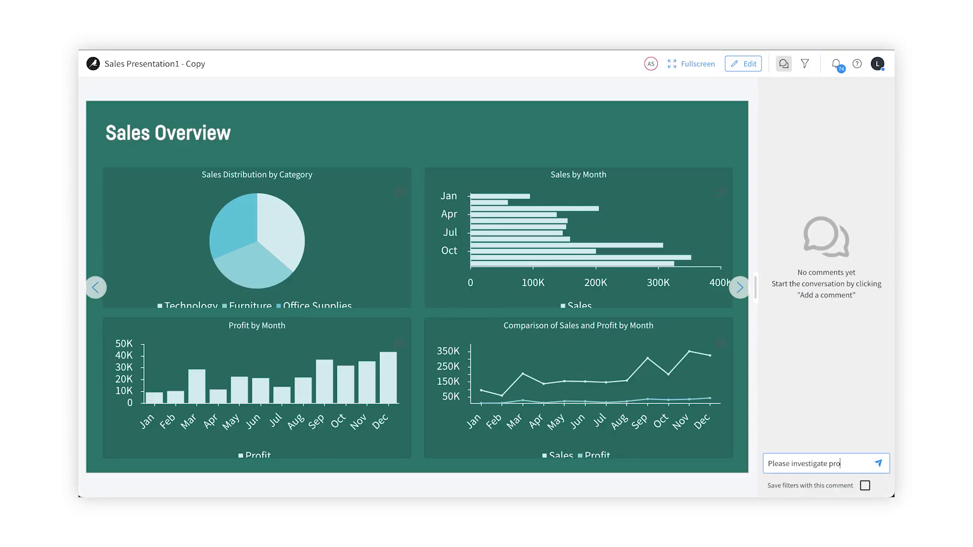
text(fit in Feb)
key(Return)
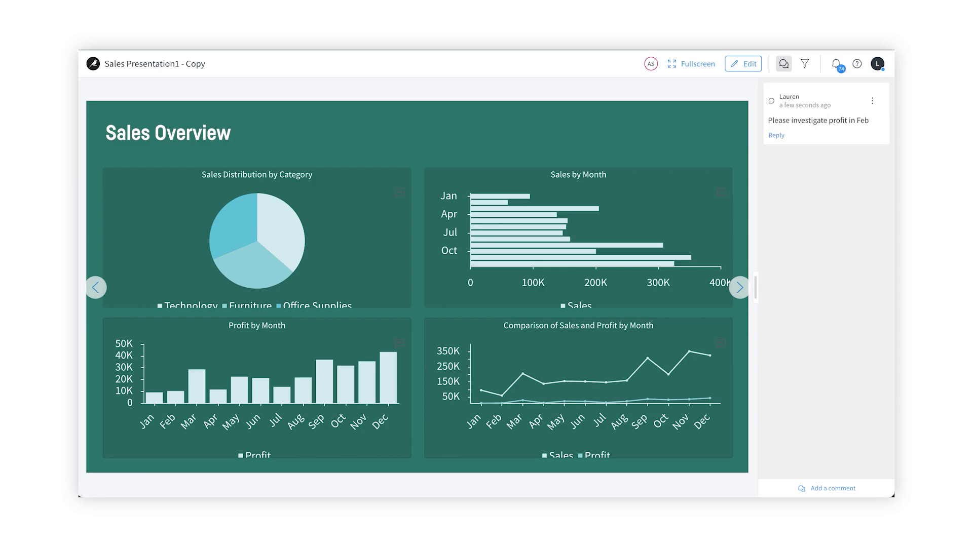